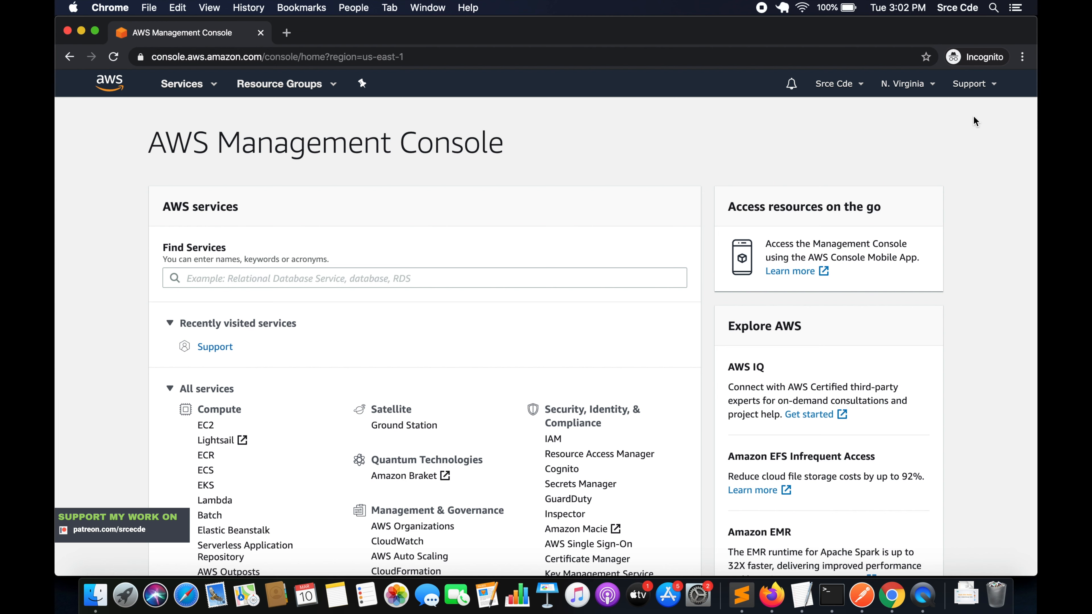
Step: Open the AWS Support Center and start creating a support case for a service limit increase
click(984, 88)
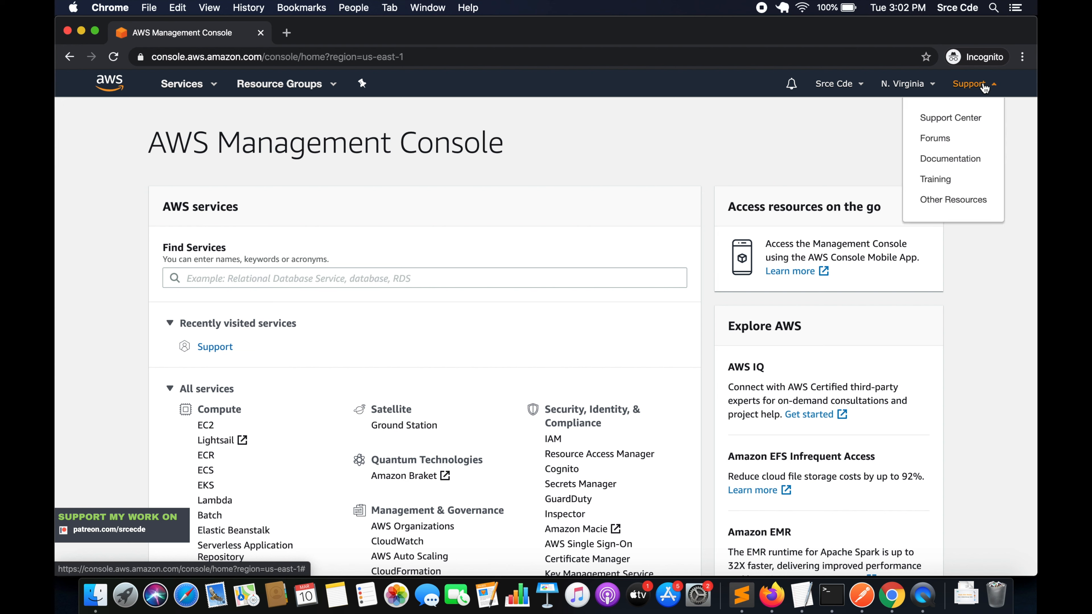
click(950, 124)
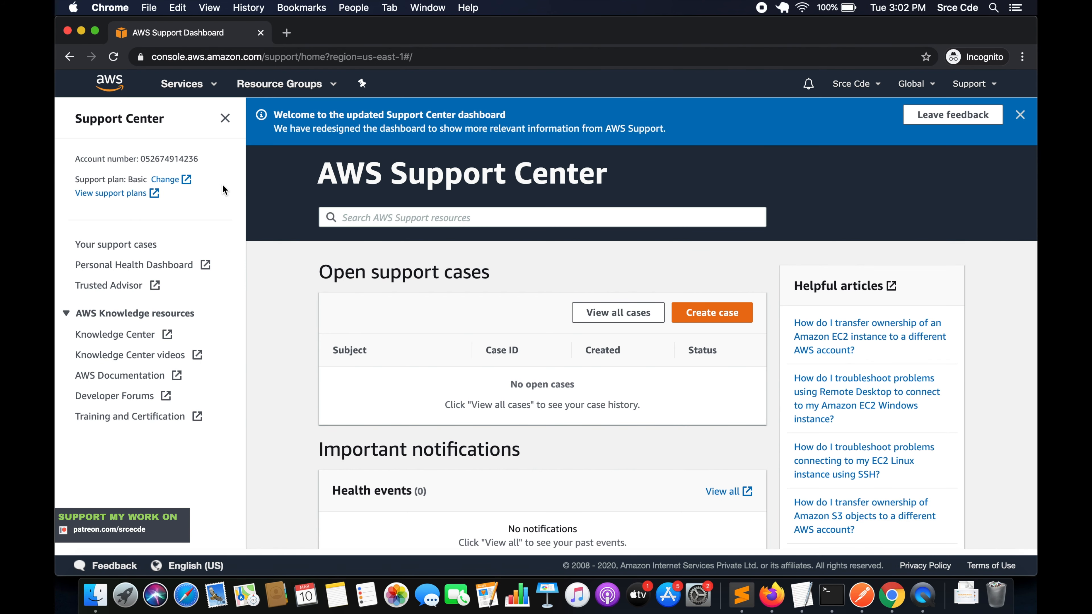
scroll(213, 262, down, 1)
click(714, 314)
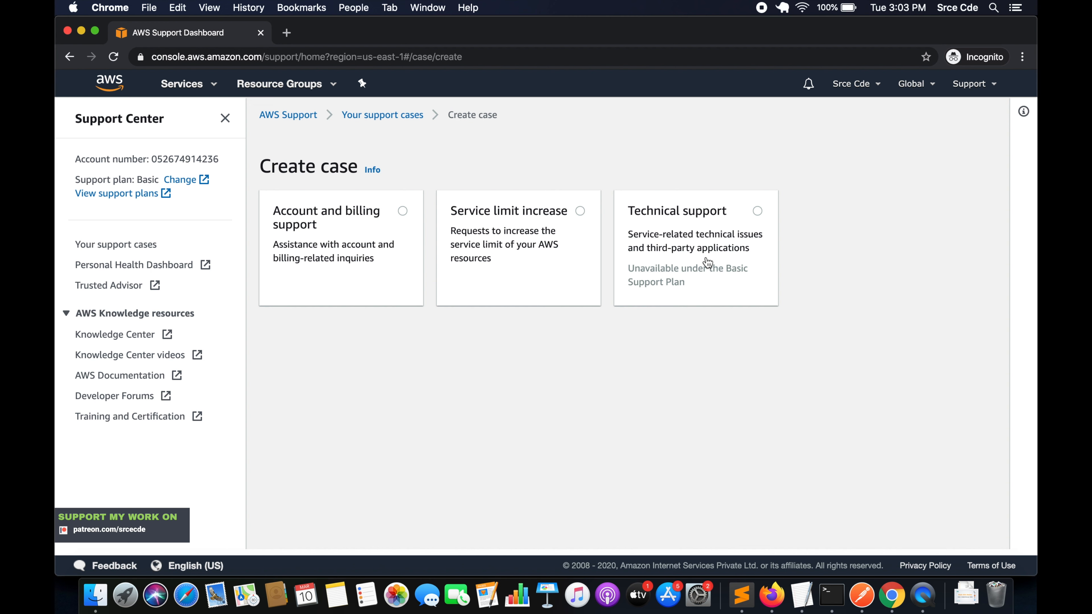
click(557, 245)
Step: Set the case classification's limit type to Elastic IPs
scroll(563, 309, down, 3)
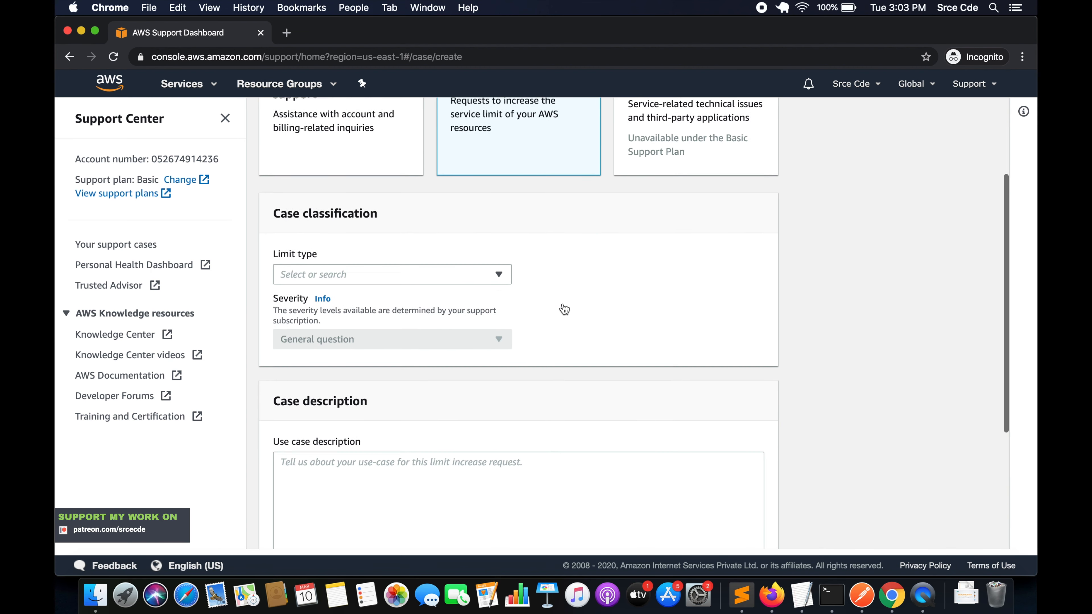
scroll(564, 308, down, 2)
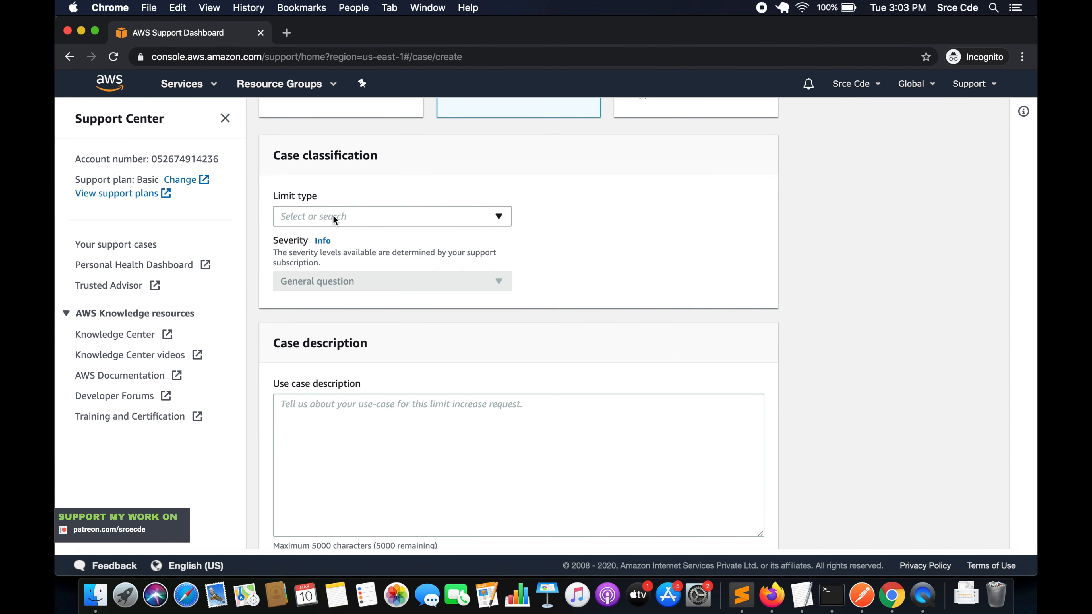
click(353, 219)
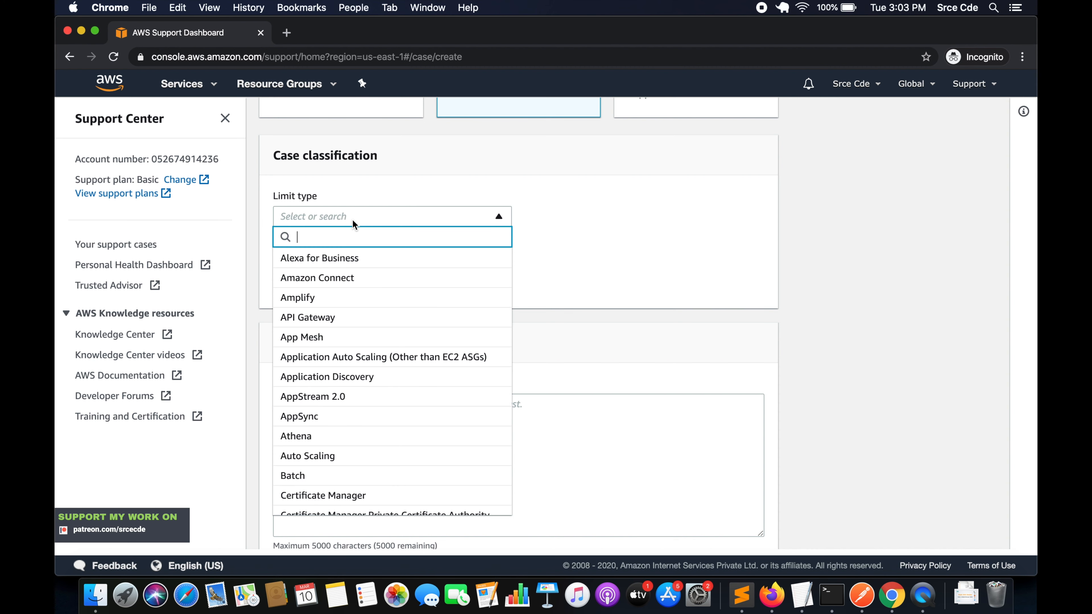
text(el)
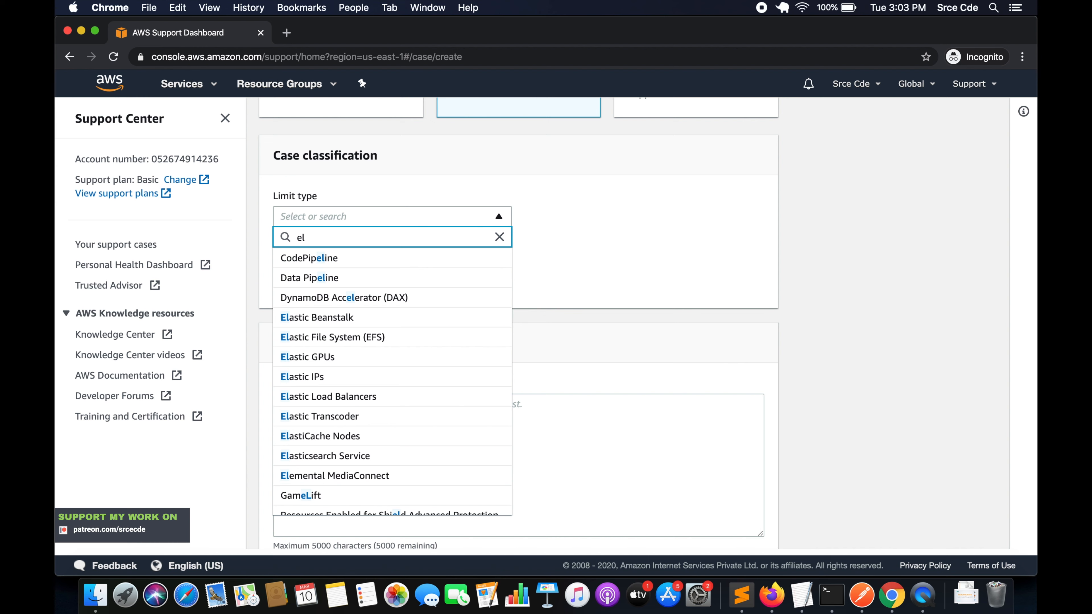
text(as)
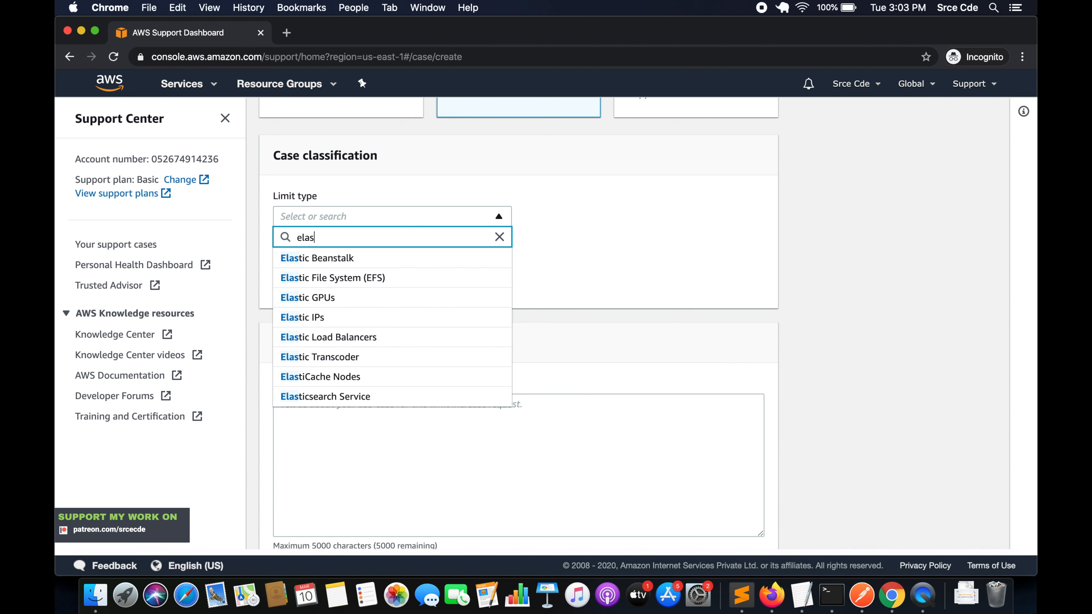
click(322, 323)
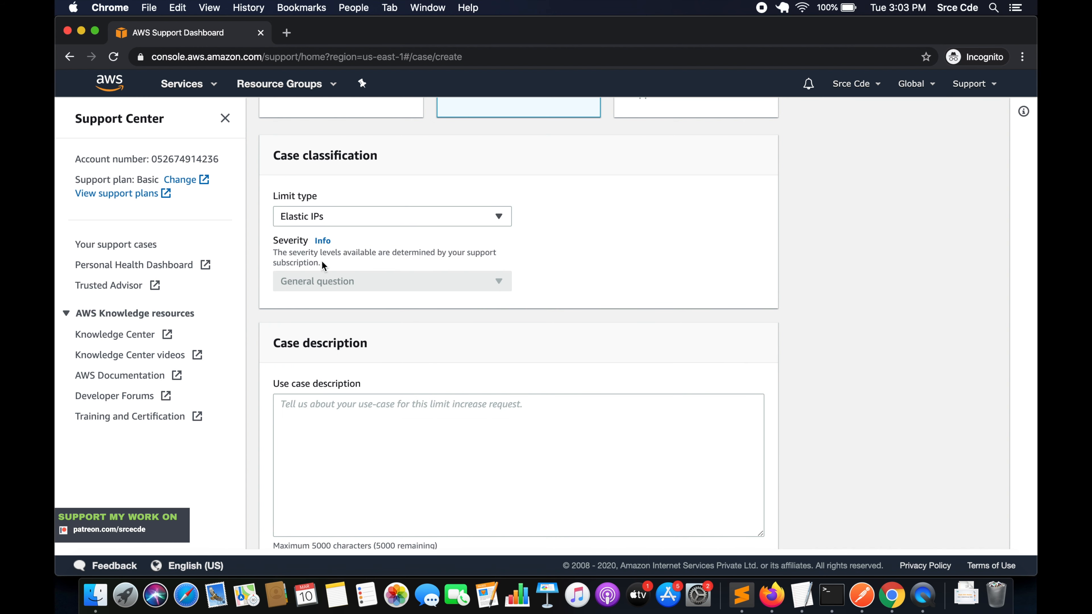
Step: Set the region of Request 1 to US East (Northern Virginia)
scroll(361, 318, down, 1)
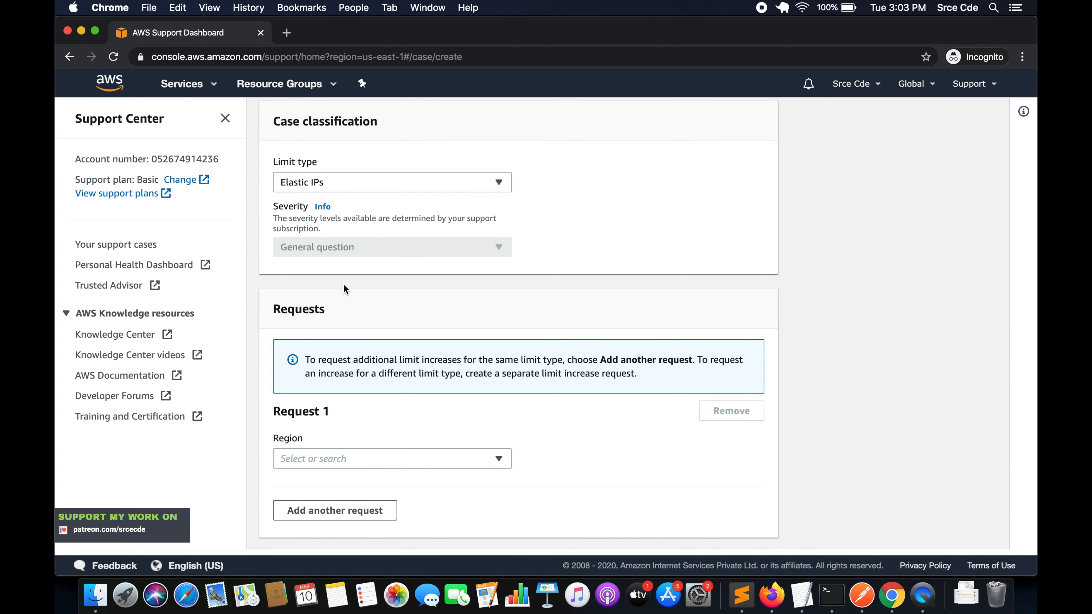
scroll(344, 285, down, 4)
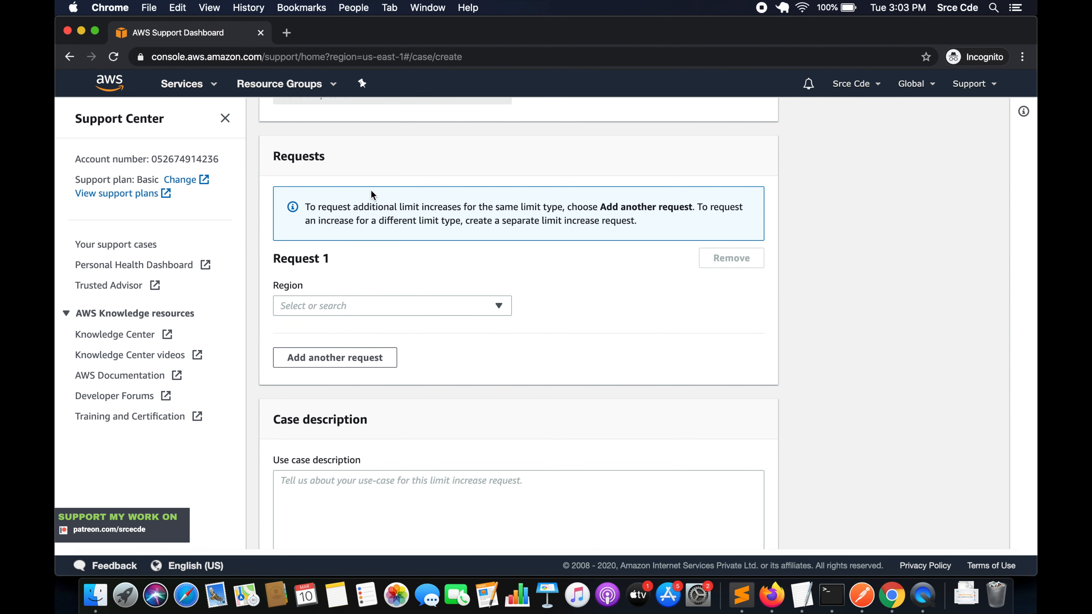
scroll(417, 292, down, 1)
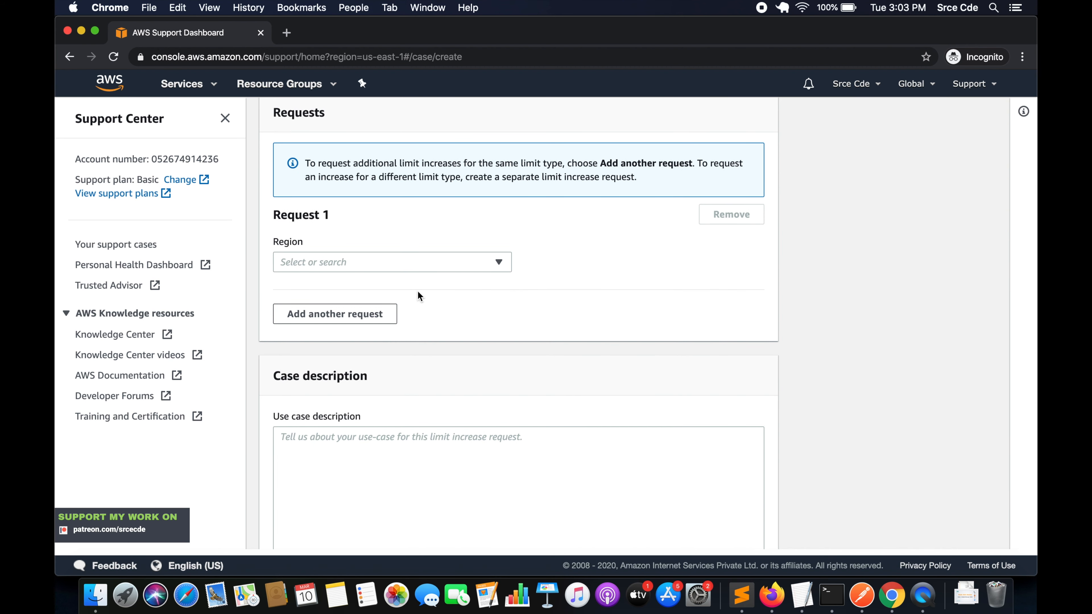
click(451, 262)
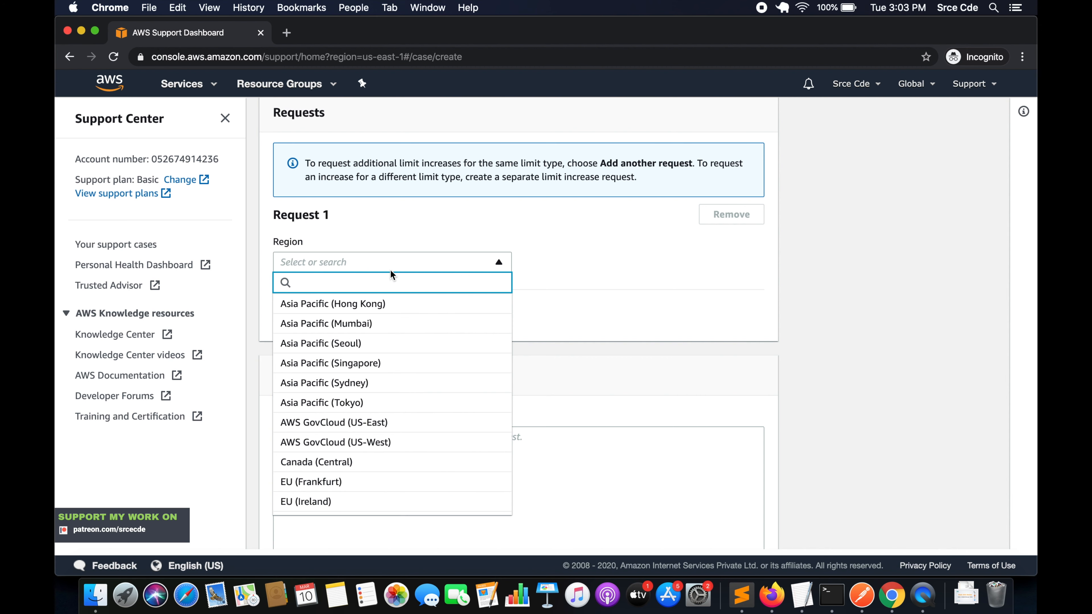
scroll(366, 382, down, 6)
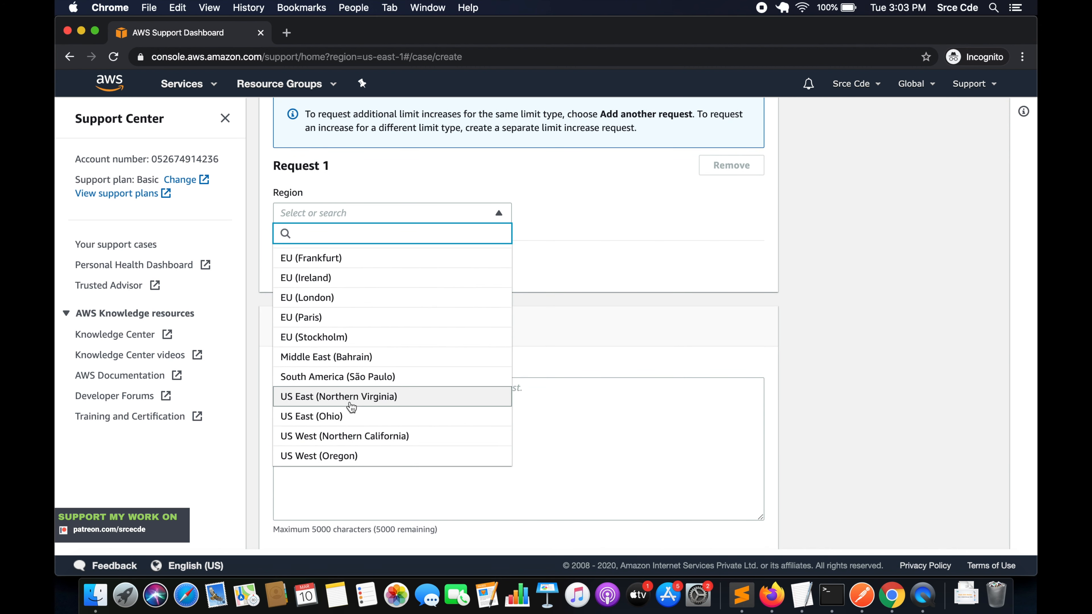
click(351, 400)
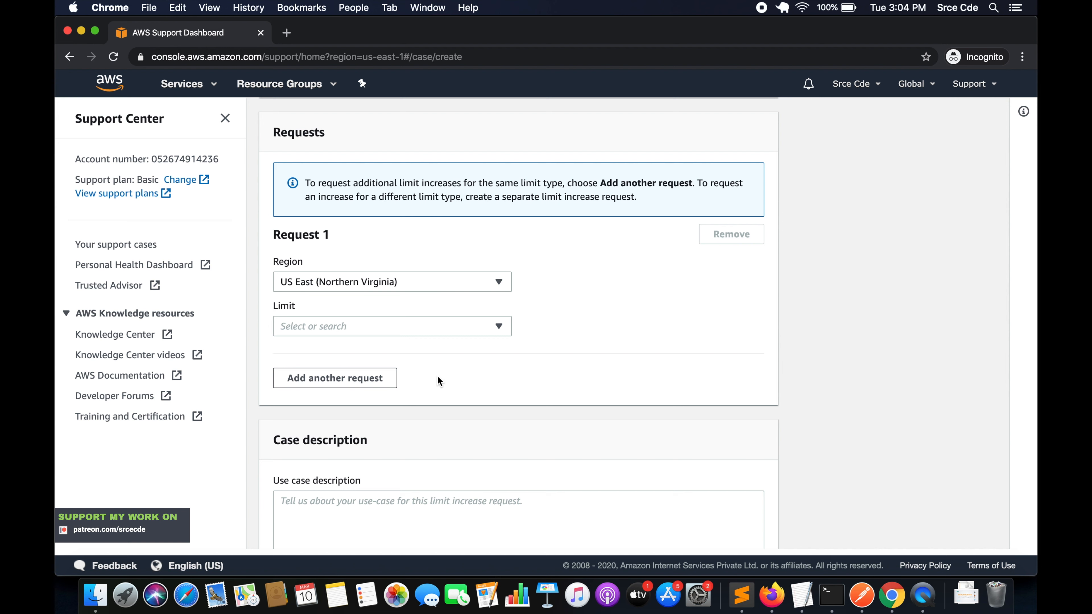
Step: Choose New VPC Elastic IP Address Limit as the limit for Request 1 and set the new limit value to 10
click(359, 329)
scroll(576, 344, down, 2)
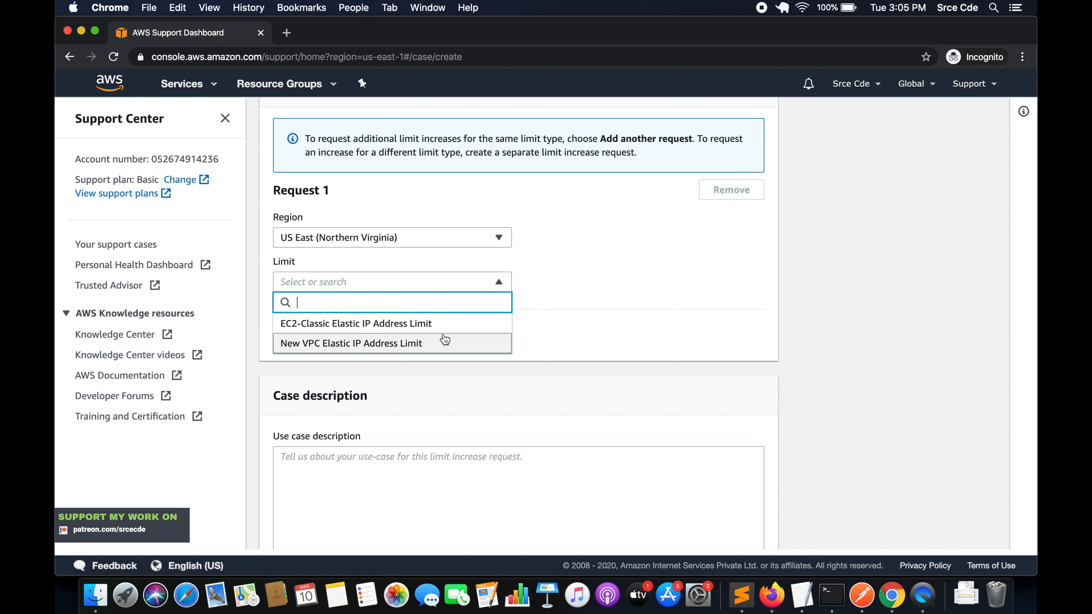
click(423, 347)
click(333, 327)
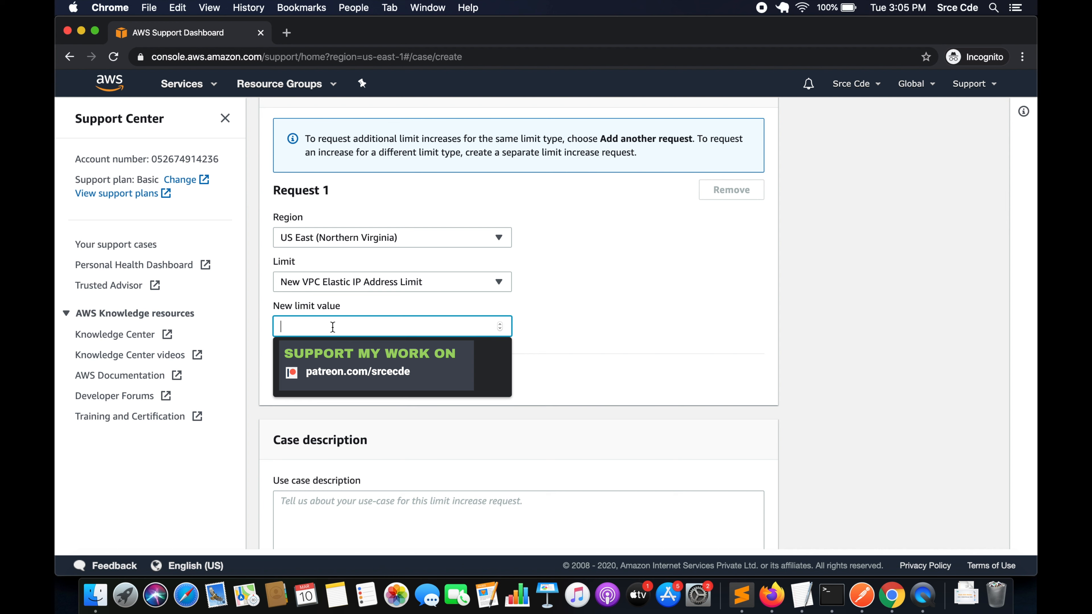
text(10)
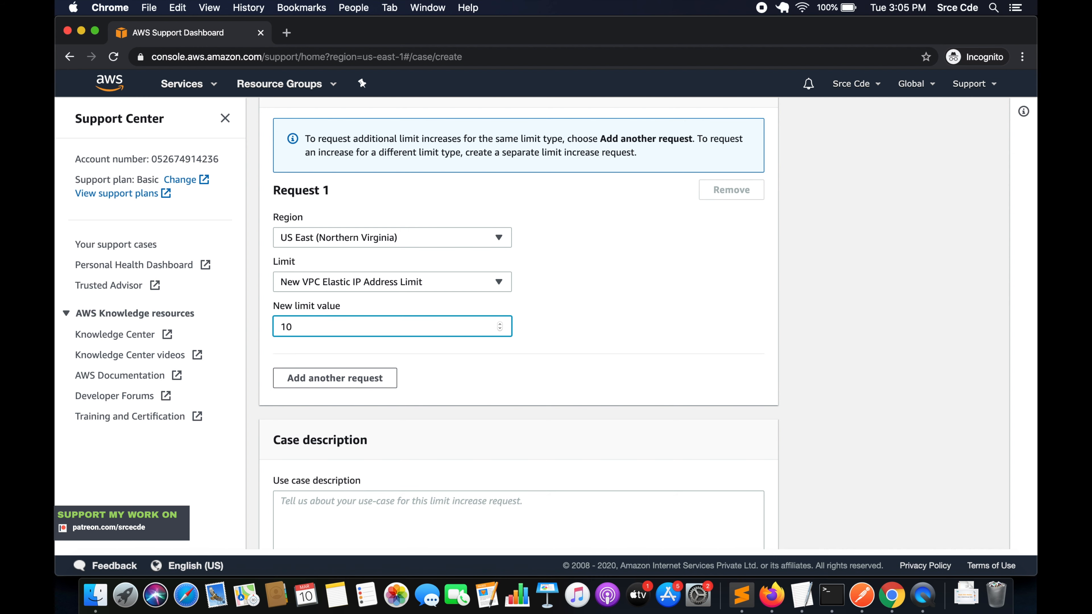
Step: Write a use case description explaining that multiple applications run on different servers, updates require instance restarts, and Elastic IPs avoid updating dynamic public IPs
scroll(524, 369, down, 5)
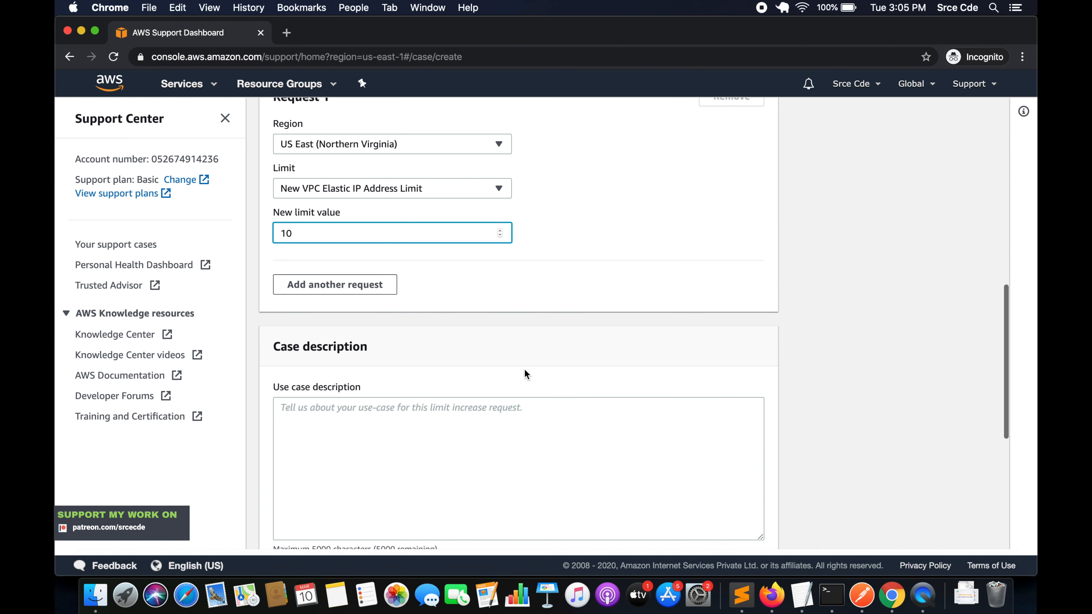
scroll(463, 268, up, 1)
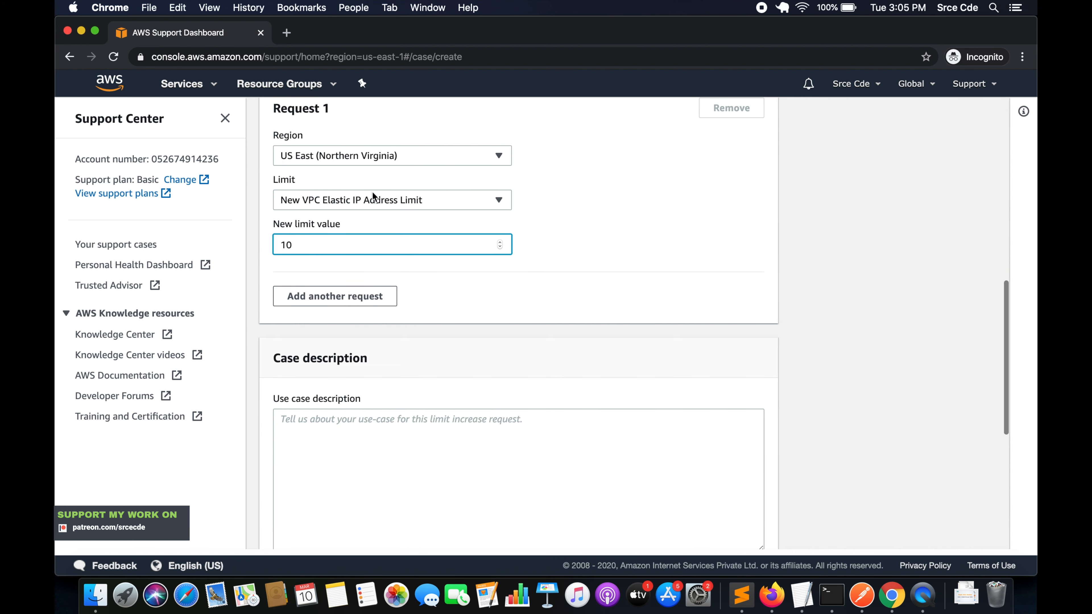
scroll(435, 324, down, 3)
click(370, 315)
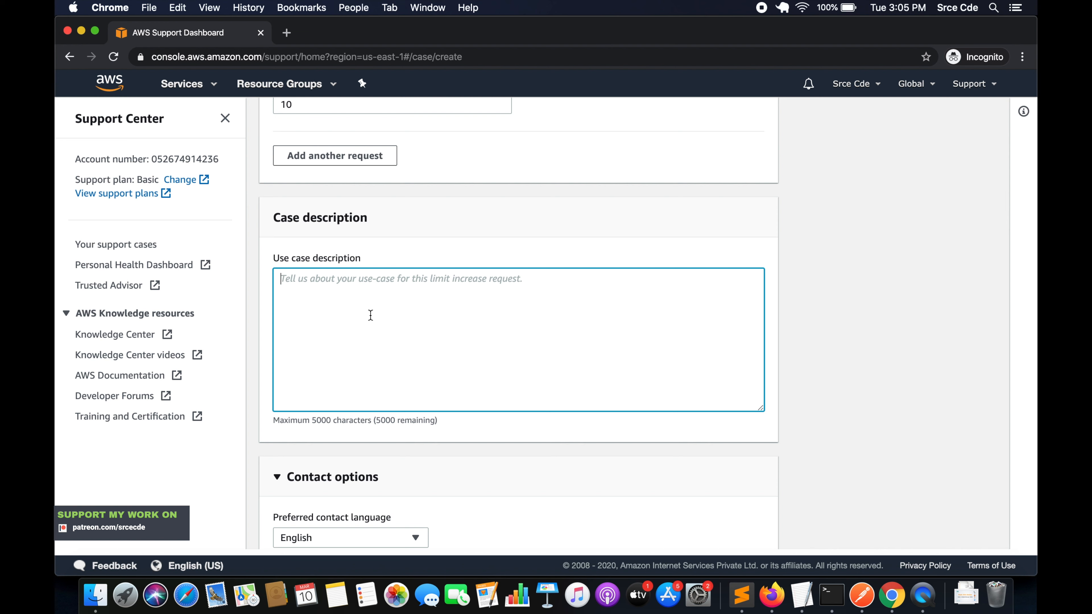
text(We have a requirement where we will be deploying and running multiple applocato)
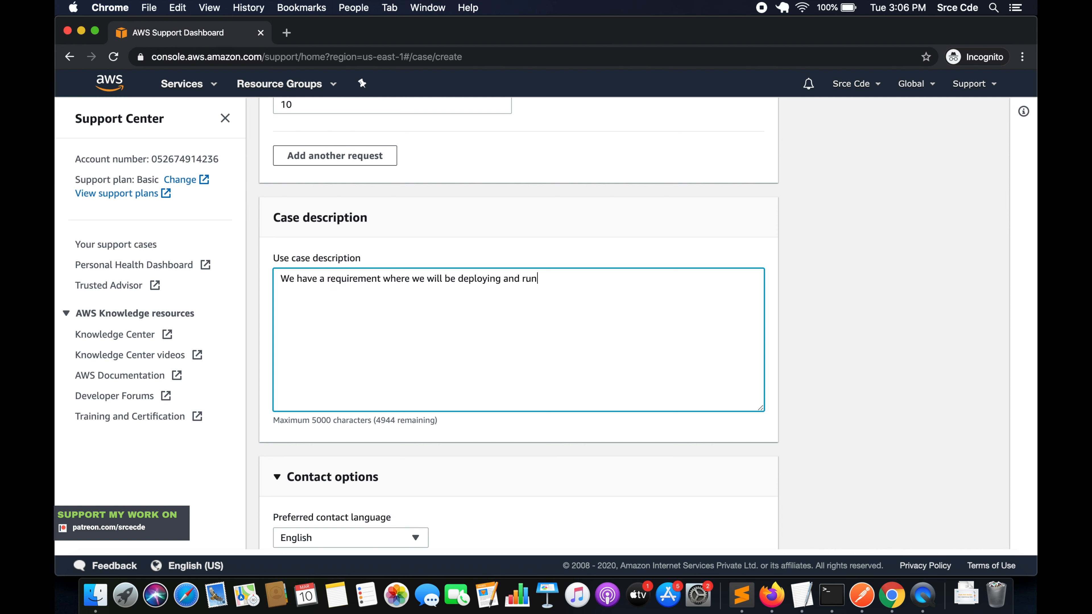
key(BackSpace)
key(BackSpace)
key(BackSpace)
key(BackSpace)
key(BackSpace)
text(ications on different servers. And someti)
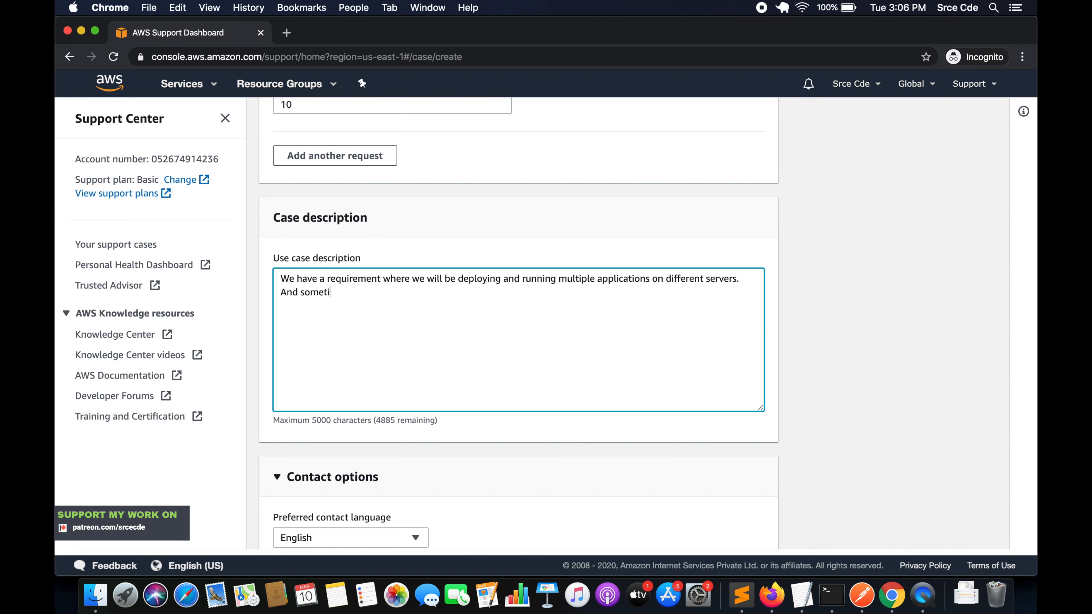
text(mes adding new features, security fix requires a restart)
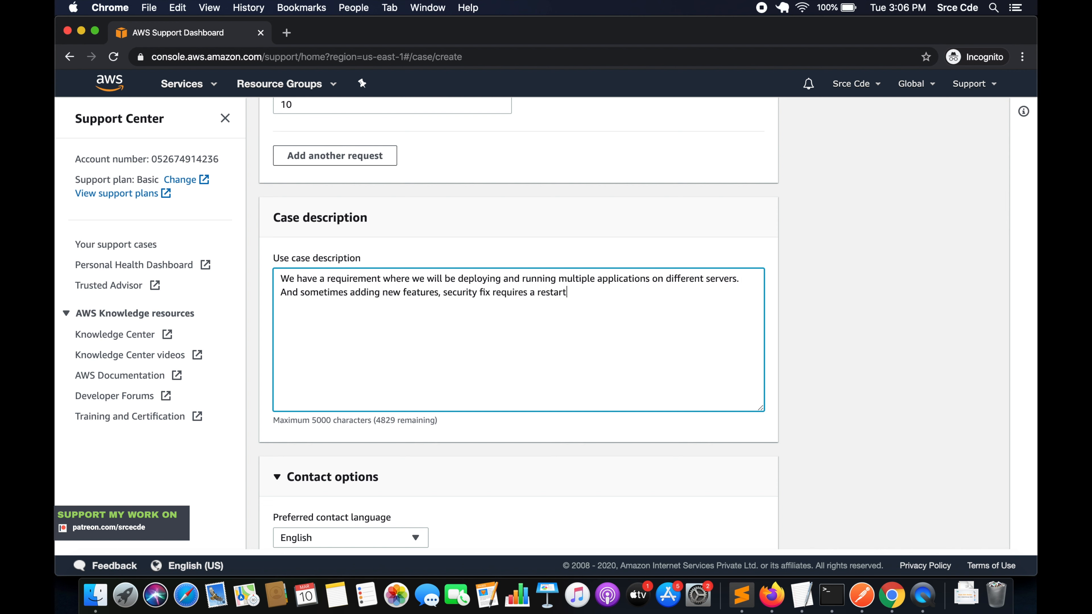
text( of instance, hence)
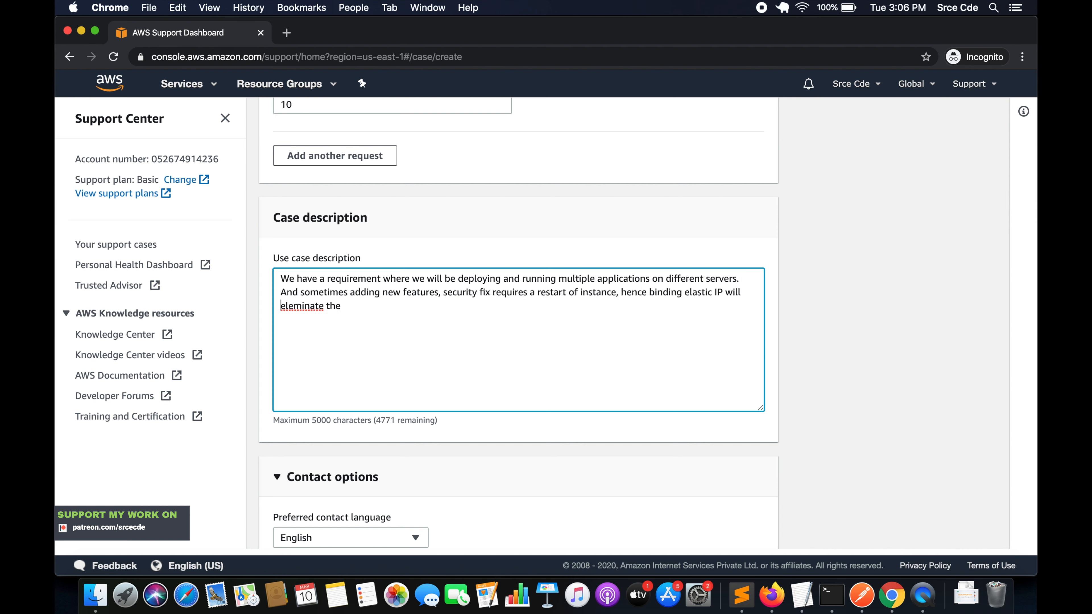
text( binding elastic IP will eliminate the headache of updating dynamic public IP)
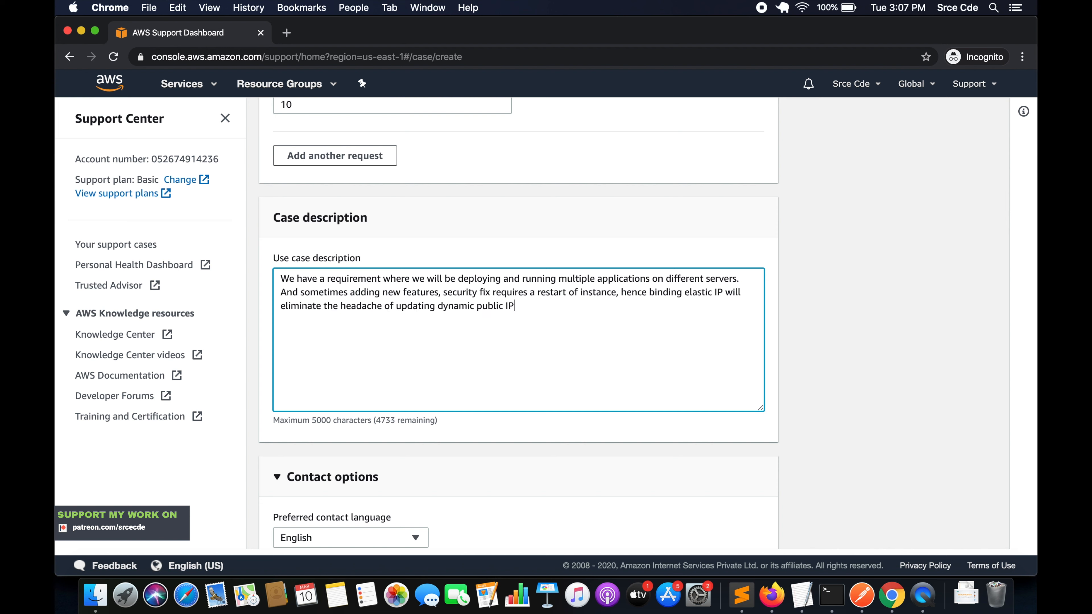
text( each time. Elastic IP limit increase will ensure things are in place with )
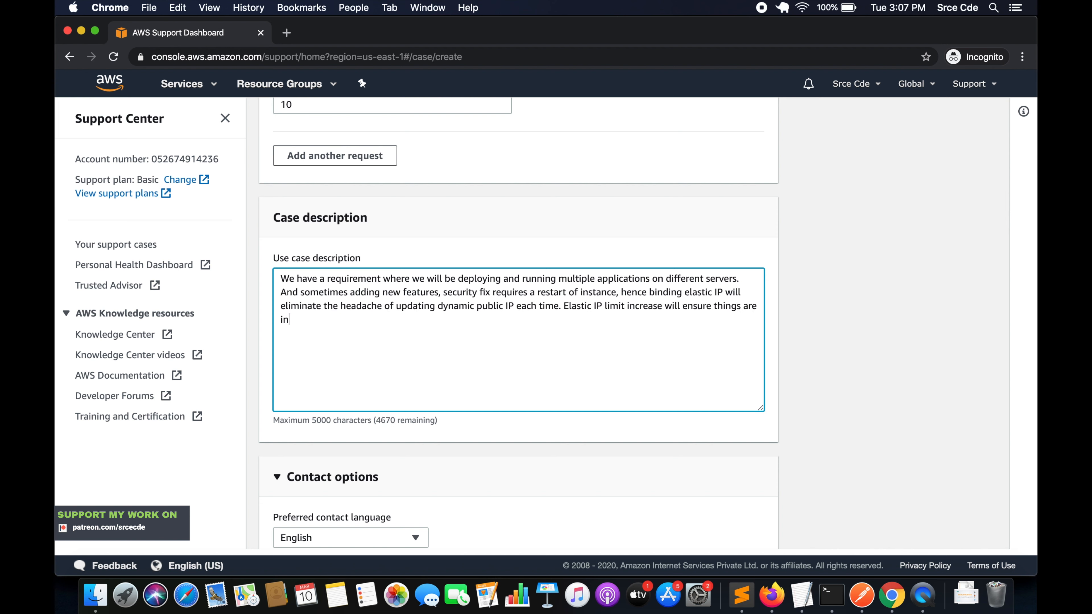
text(minimal or no changes.)
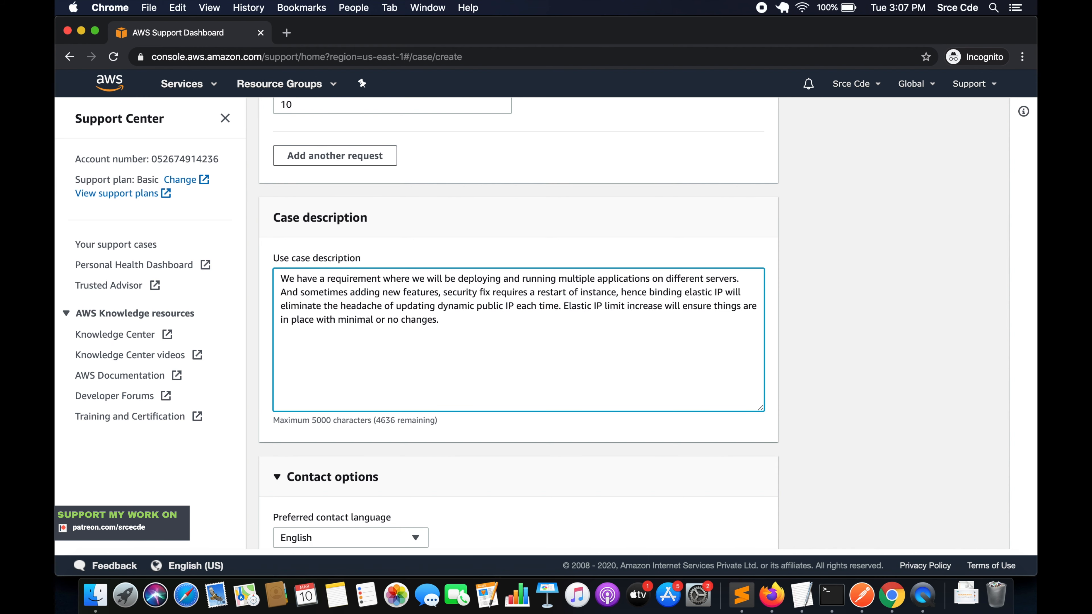
Step: Submit the limit increase case with Web as the contact method and review the submitted case's details and correspondence
scroll(333, 347, down, 5)
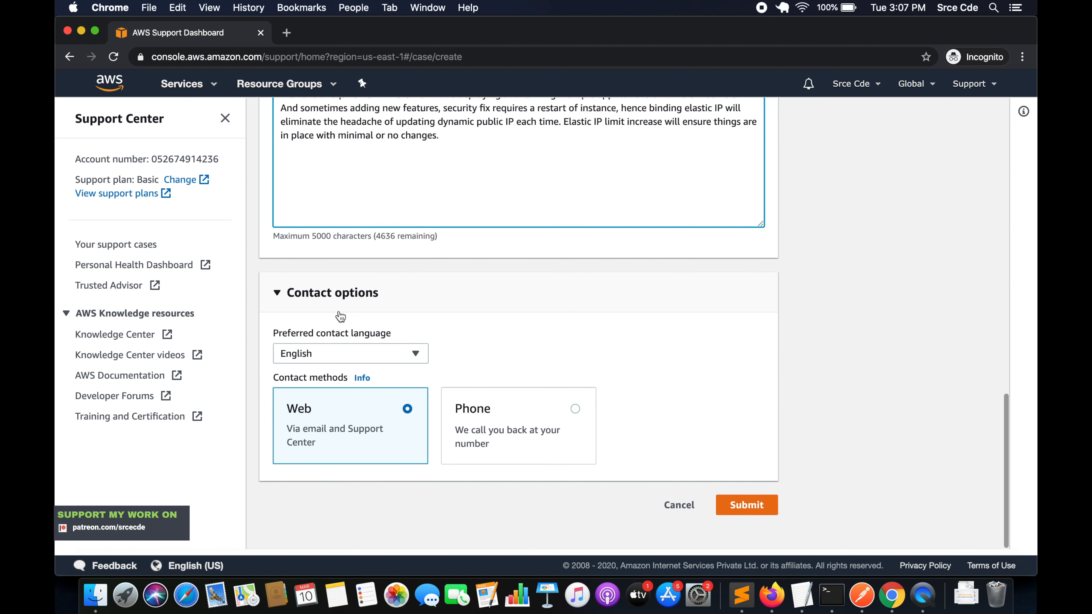
click(352, 435)
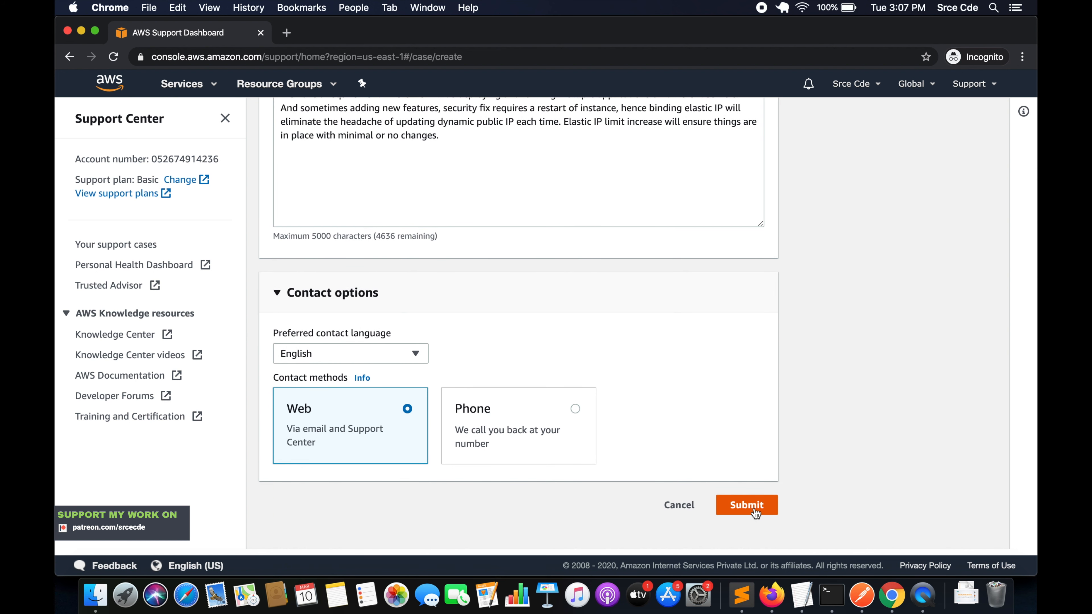
click(753, 511)
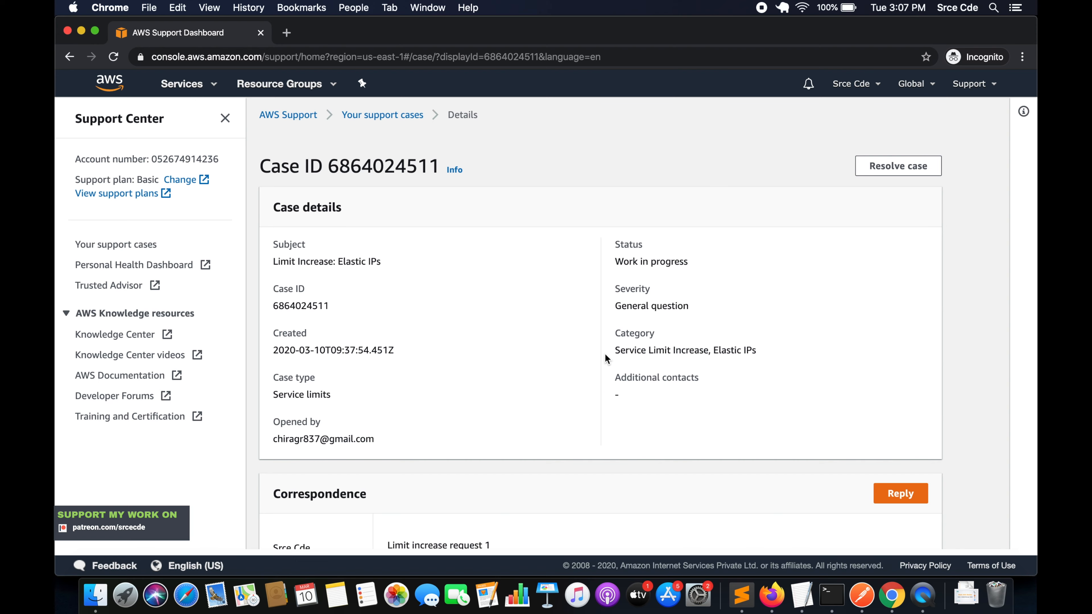
scroll(604, 359, down, 5)
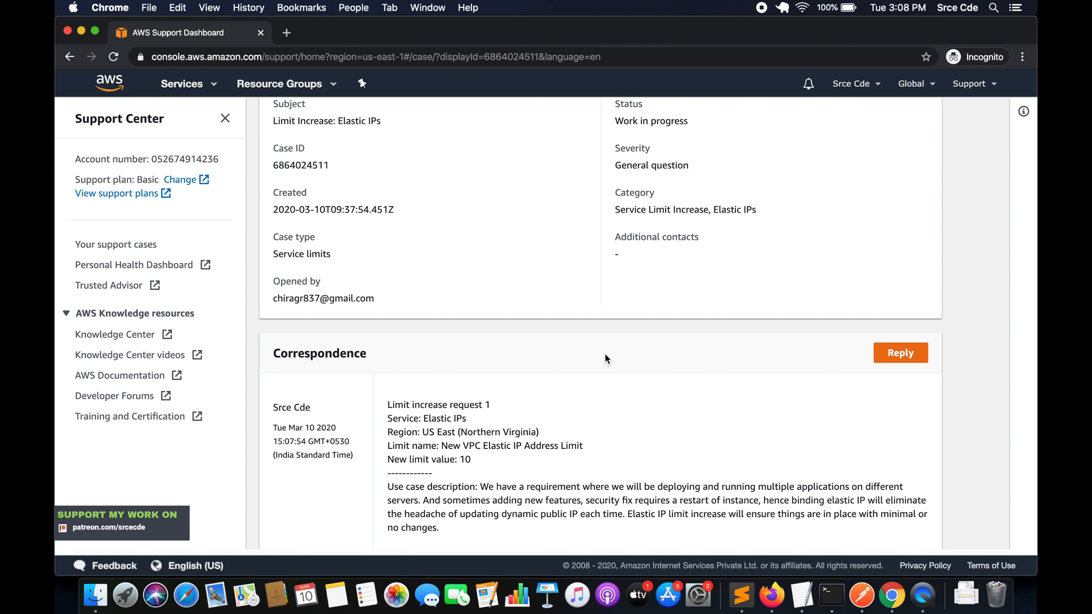
scroll(606, 359, down, 2)
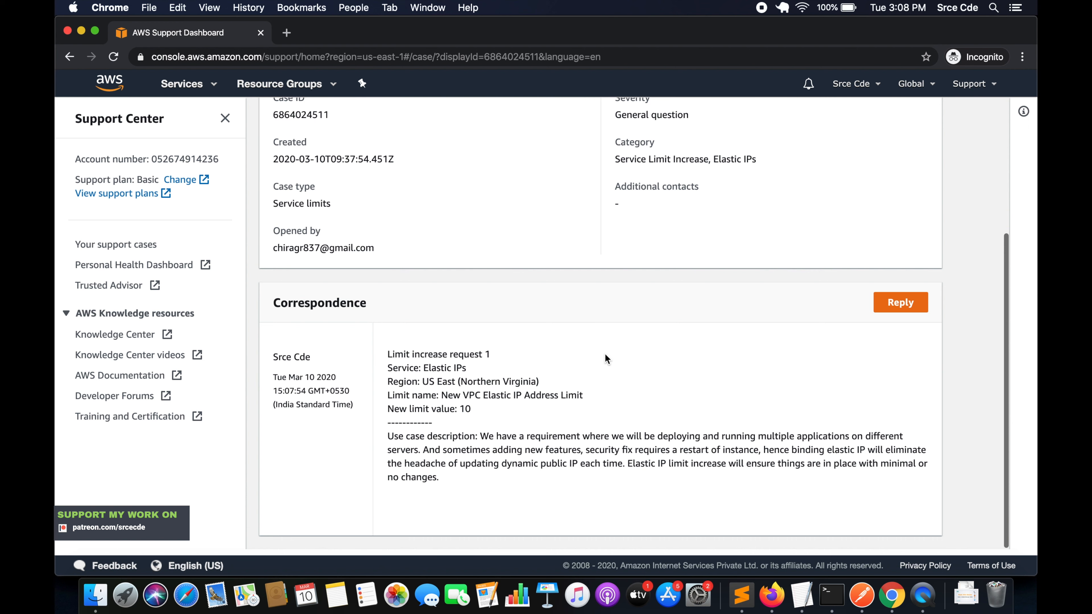